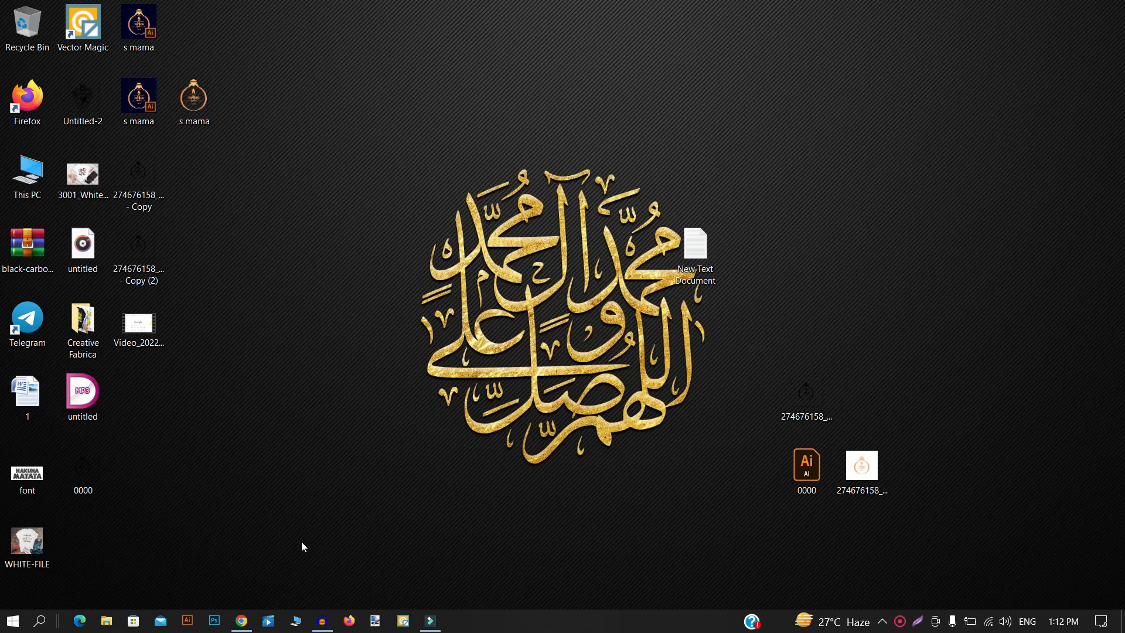
Switch to Chrome and reload the Shutterstock page to check whether the site can be reached.
left_click(241, 621)
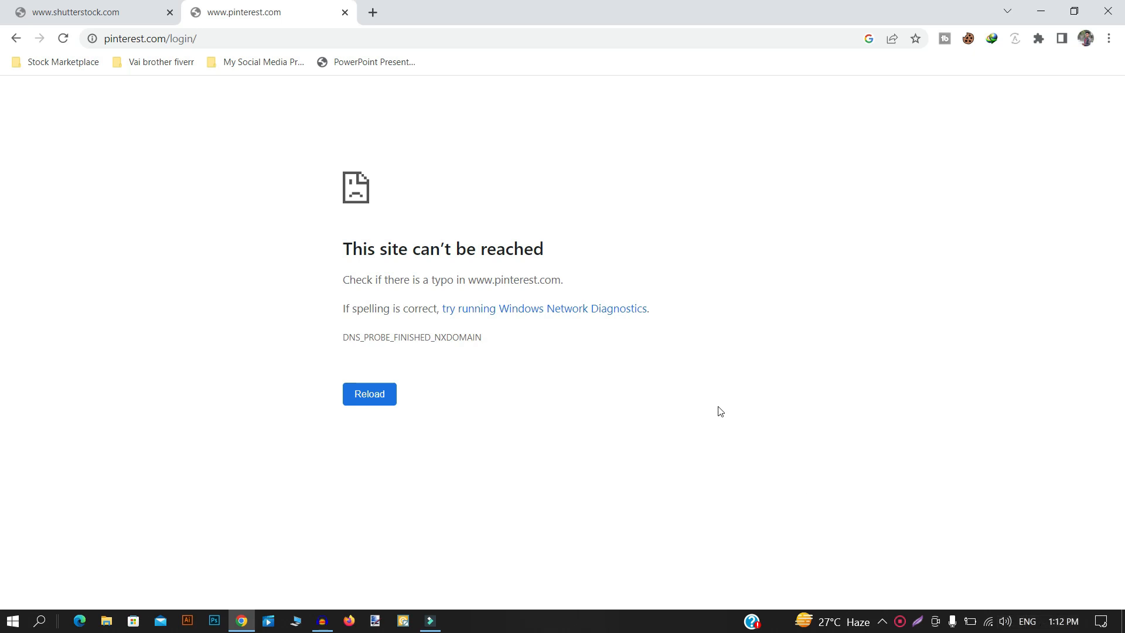
double_click(397, 251)
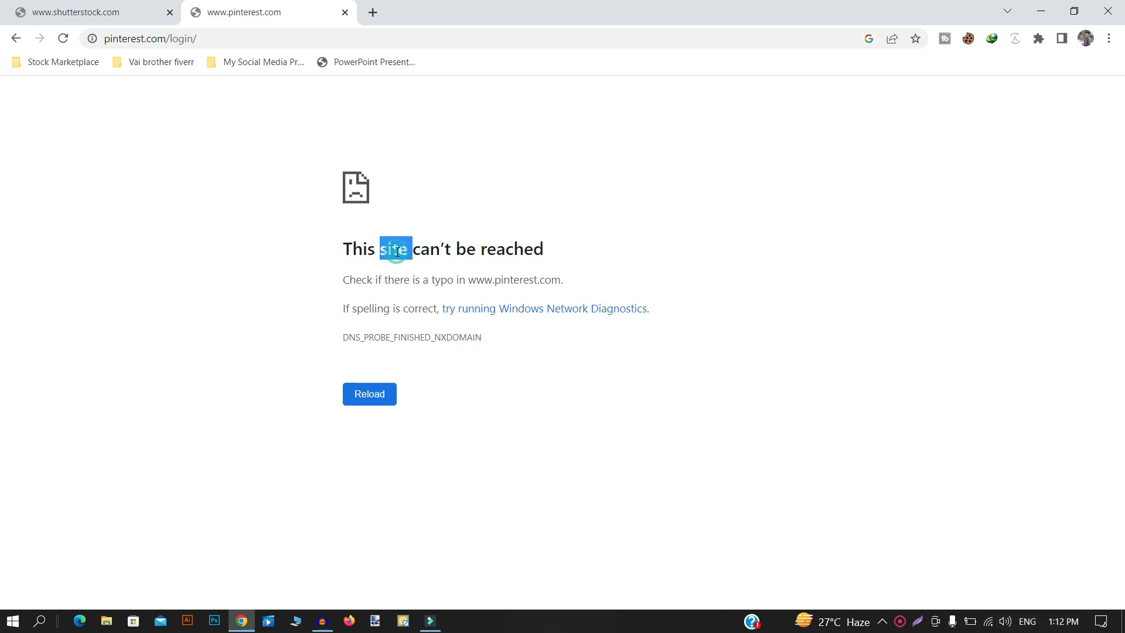
left_click(130, 14)
right_click(302, 131)
left_click(326, 179)
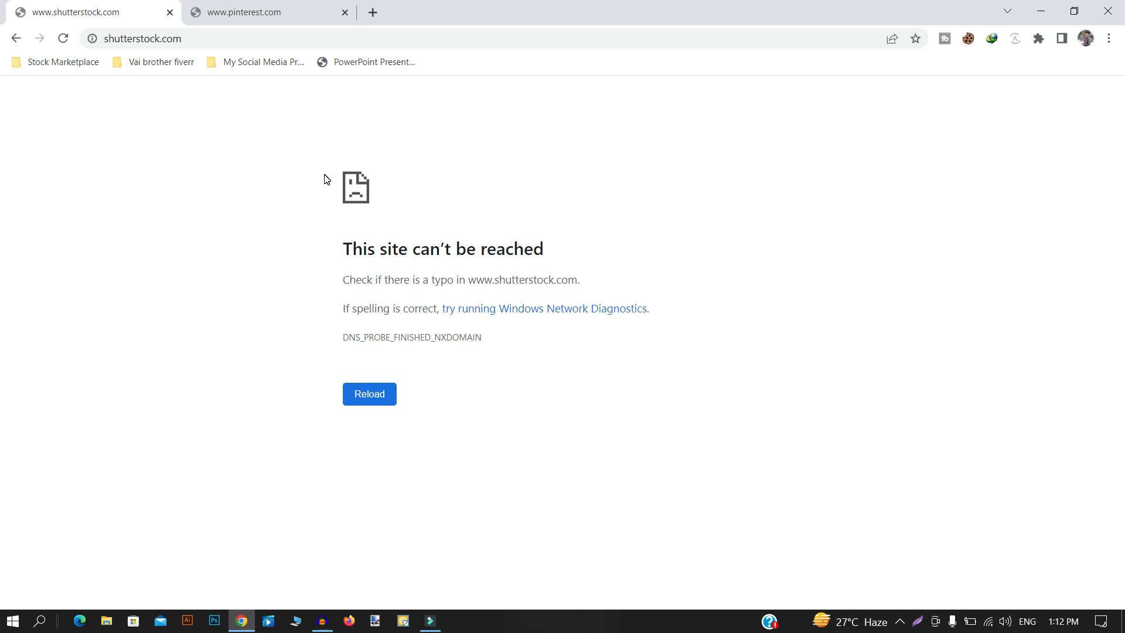
key("F5")
left_click(409, 265)
Open the list of network adapters from the Windows Network & Internet settings.
left_click(989, 622)
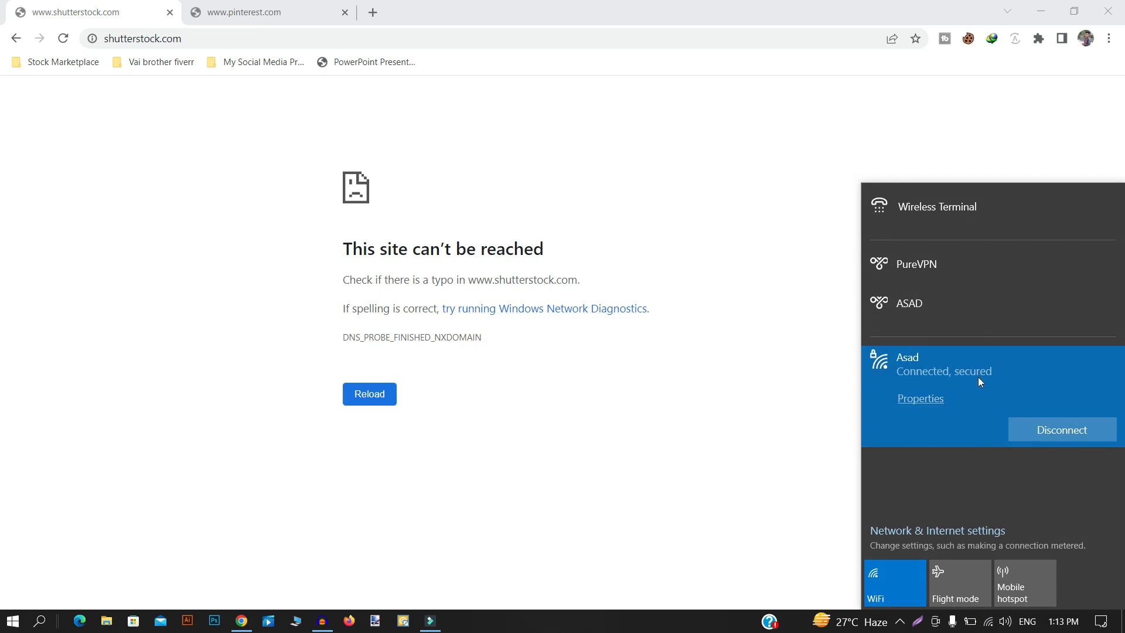
left_click(941, 535)
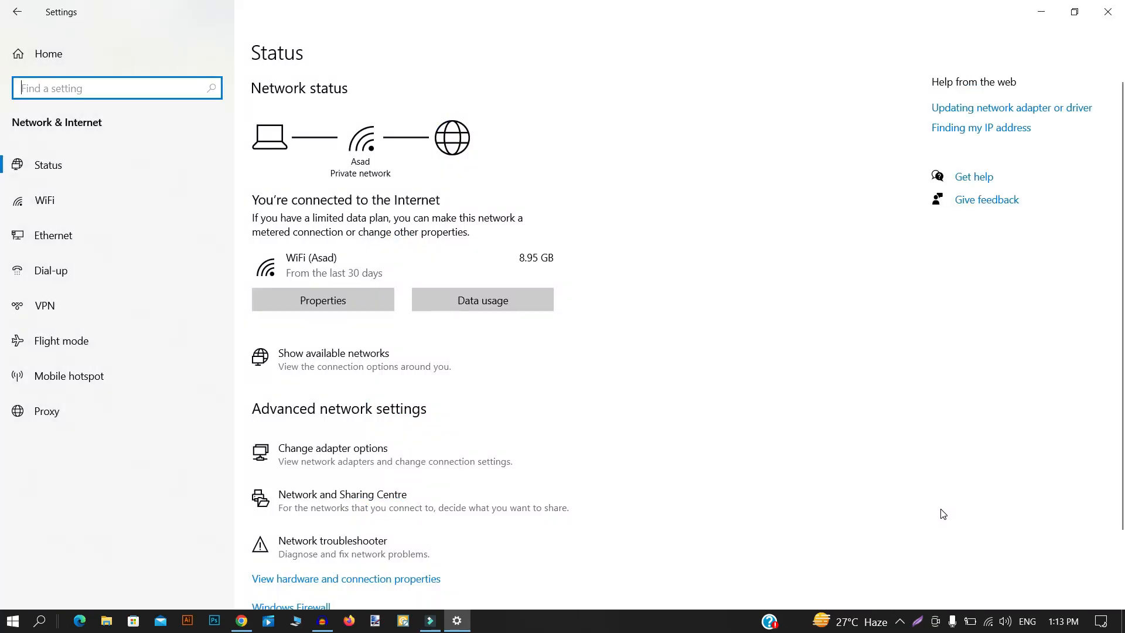
scroll(535, 429, "down", 3)
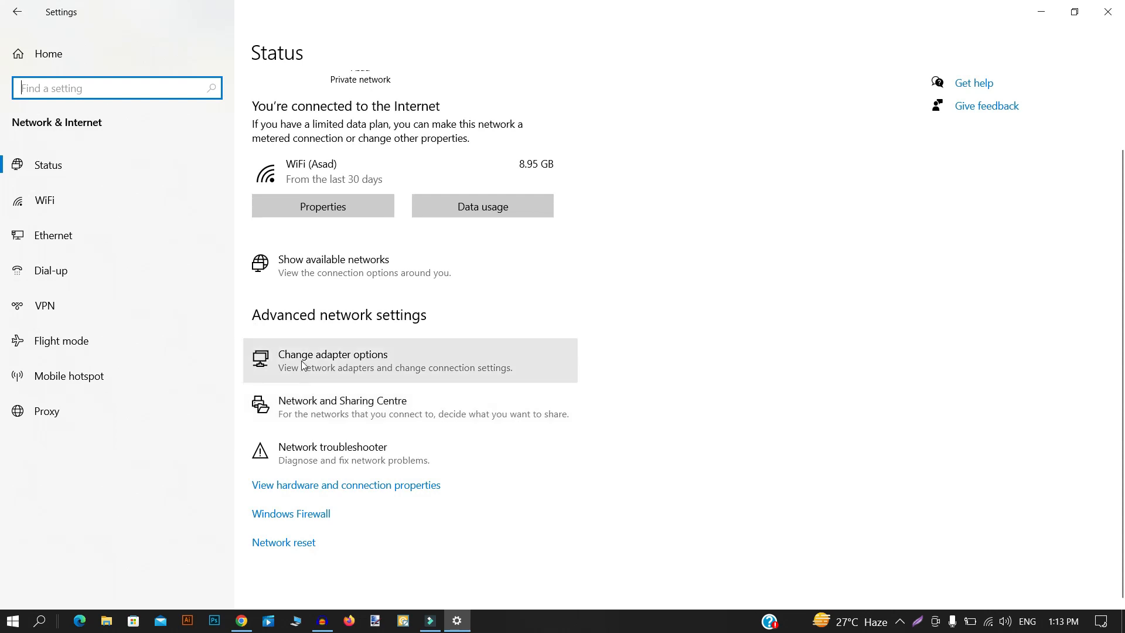
left_click(357, 358)
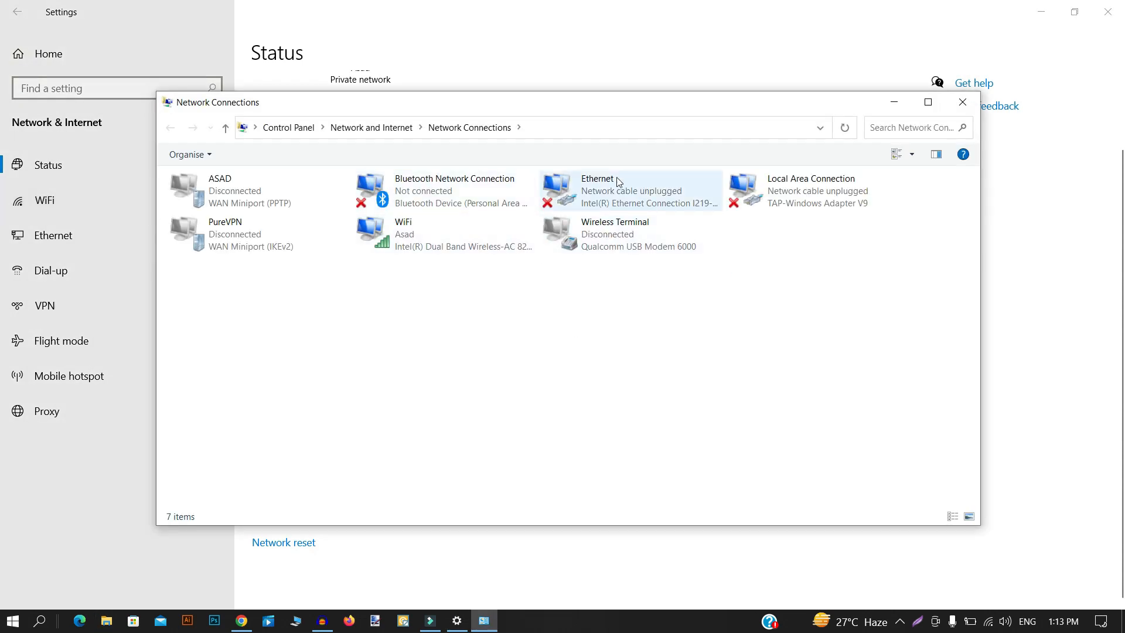
left_click_drag(563, 106, 544, 166)
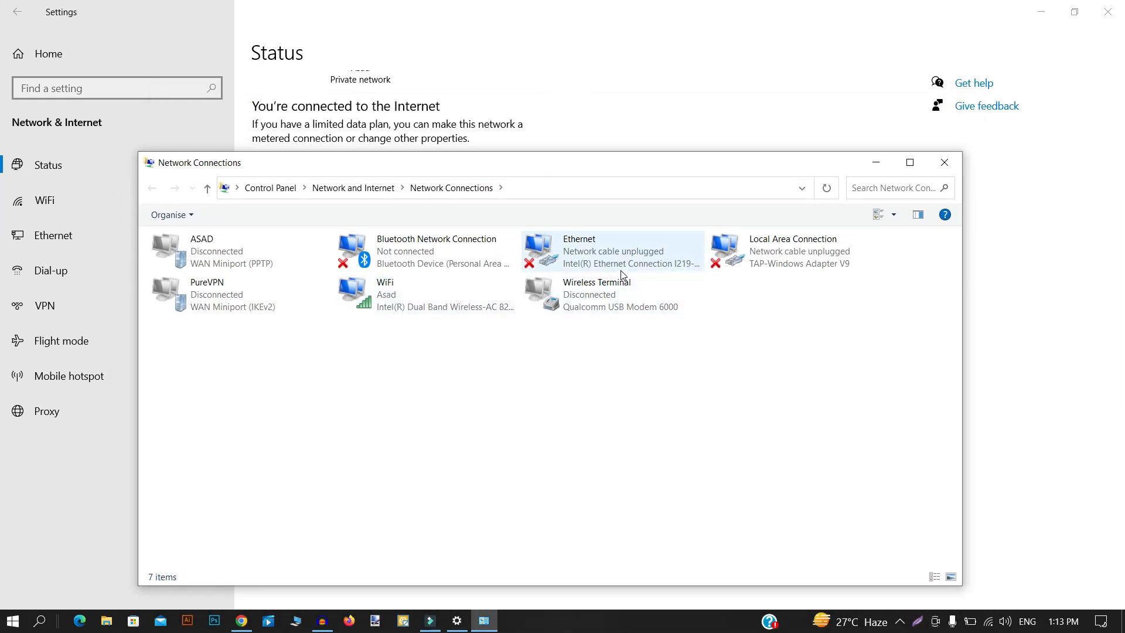
Open the properties of the WiFi connection and review the items the connection uses.
left_click(427, 299)
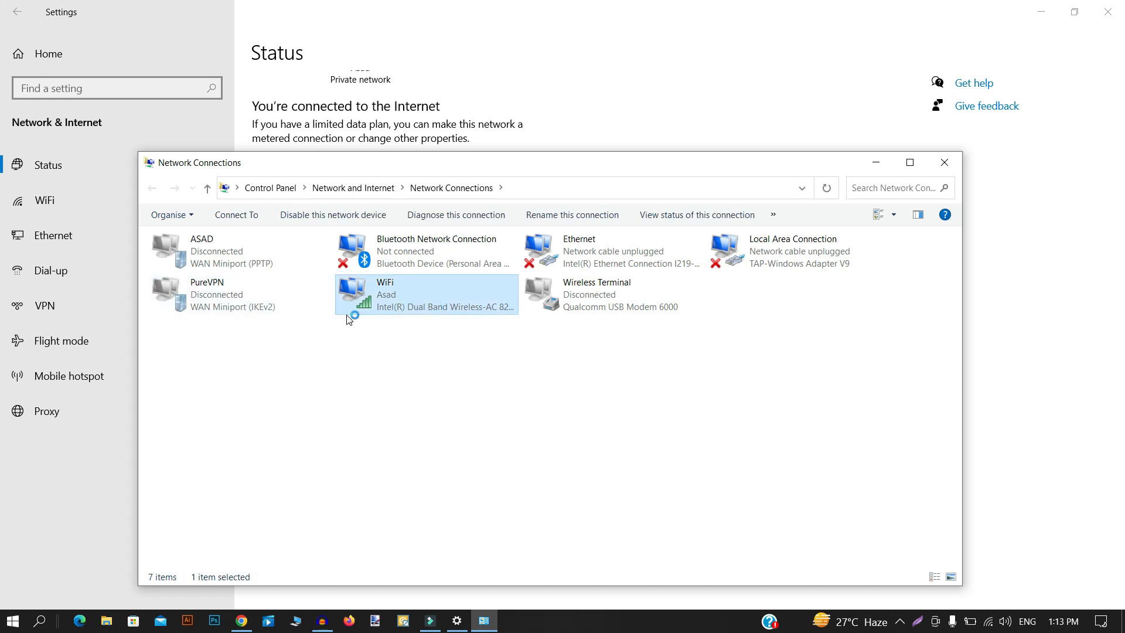
double_click(449, 298)
left_click_drag(527, 174, 464, 222)
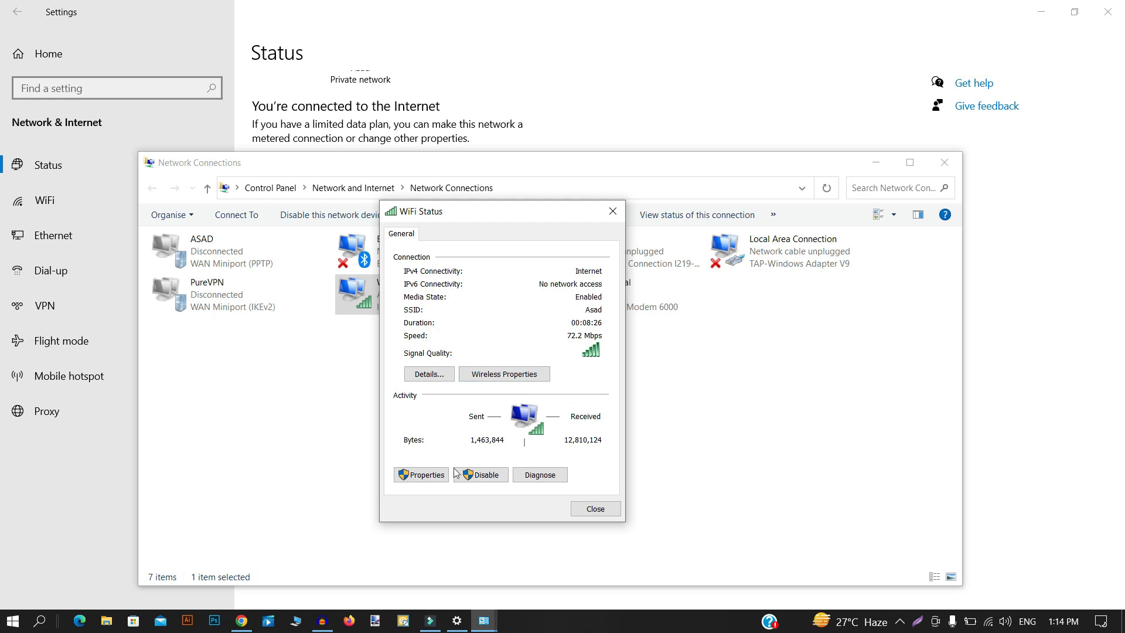
left_click(419, 473)
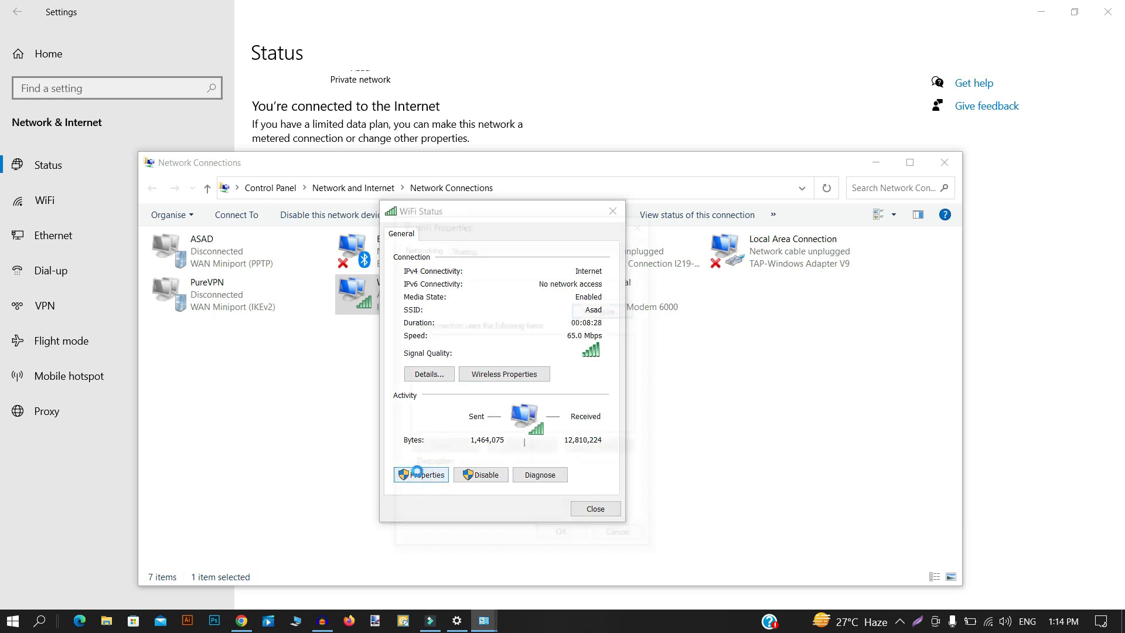
left_click_drag(529, 233, 605, 228)
scroll(712, 387, "down", 1)
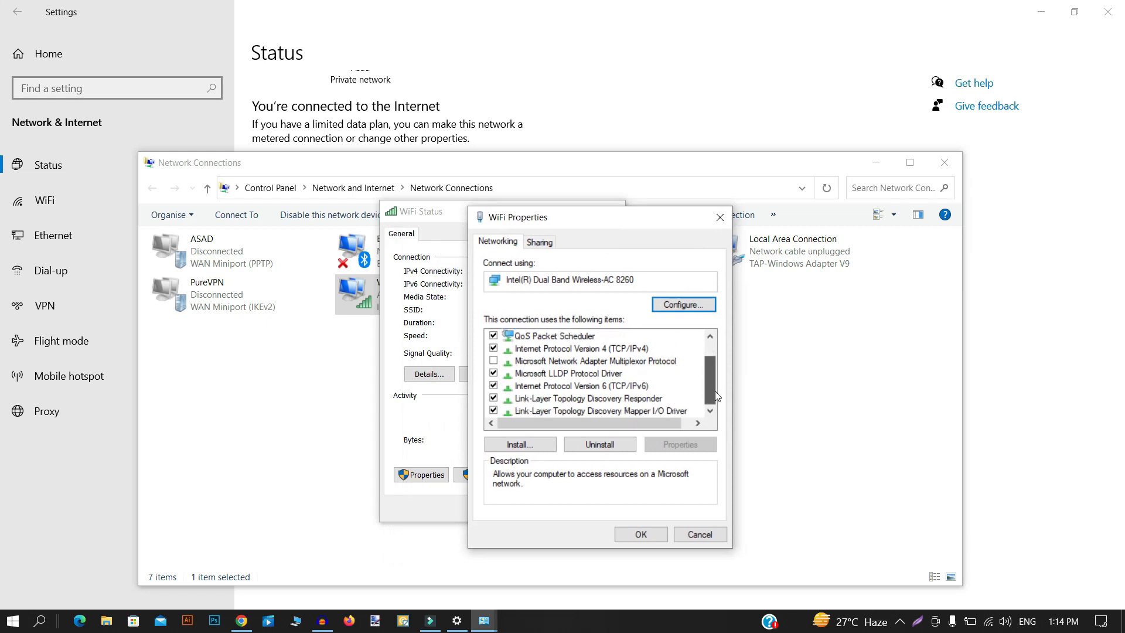
scroll(610, 387, "up", 1)
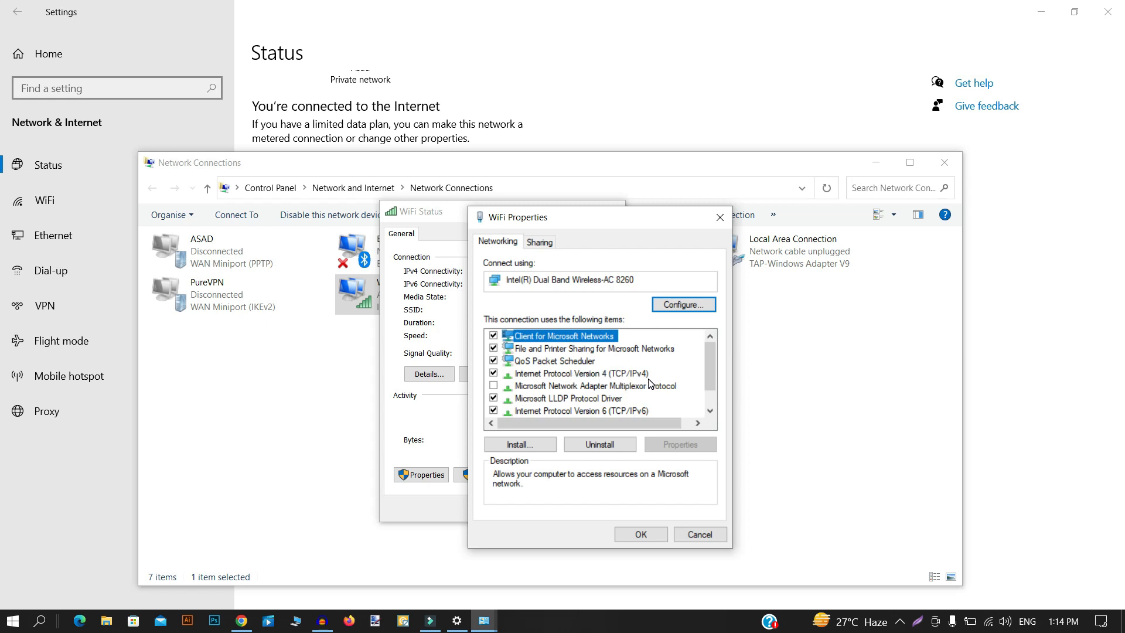
In the Internet Protocol Version 4 (TCP/IPv4) properties, specify DNS servers manually: preferred 8.8.8.8 and alternative 8.8.4.4.
double_click(630, 374)
left_click_drag(614, 285, 428, 155)
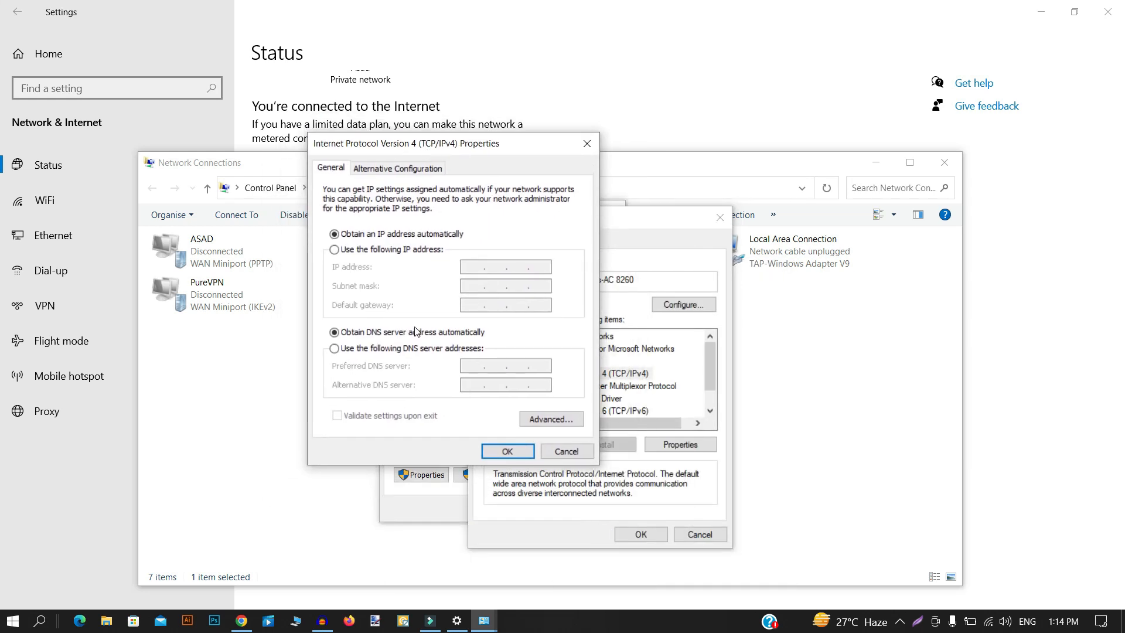
left_click(375, 351)
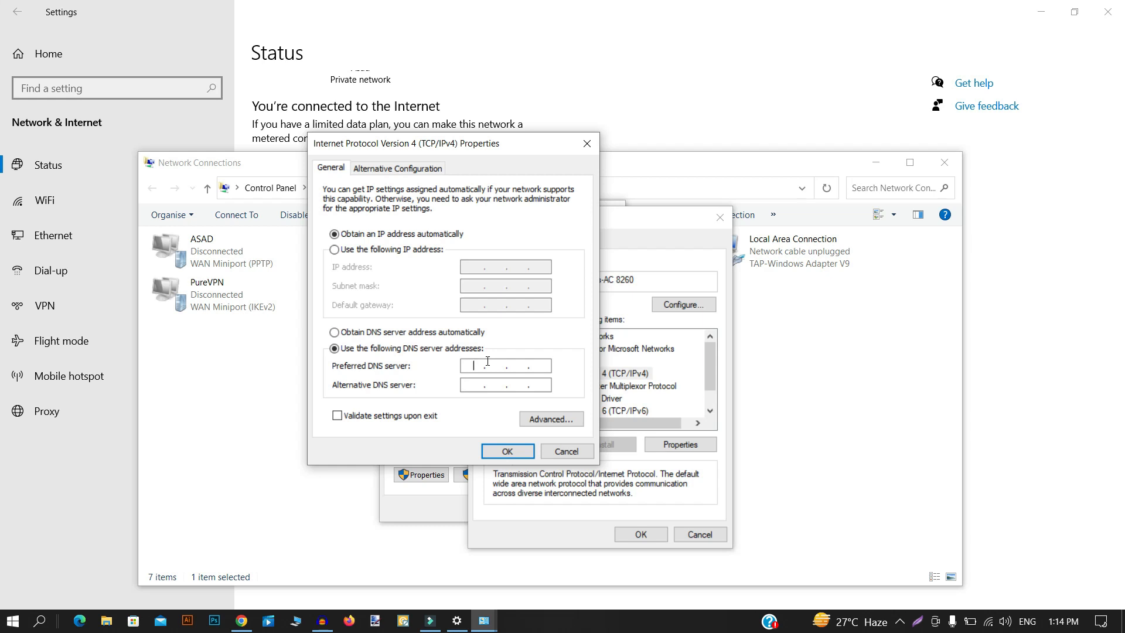
type("8.8.8.")
type("8.8.")
type("8.")
type("8")
type("8")
type("8")
type("4.4")
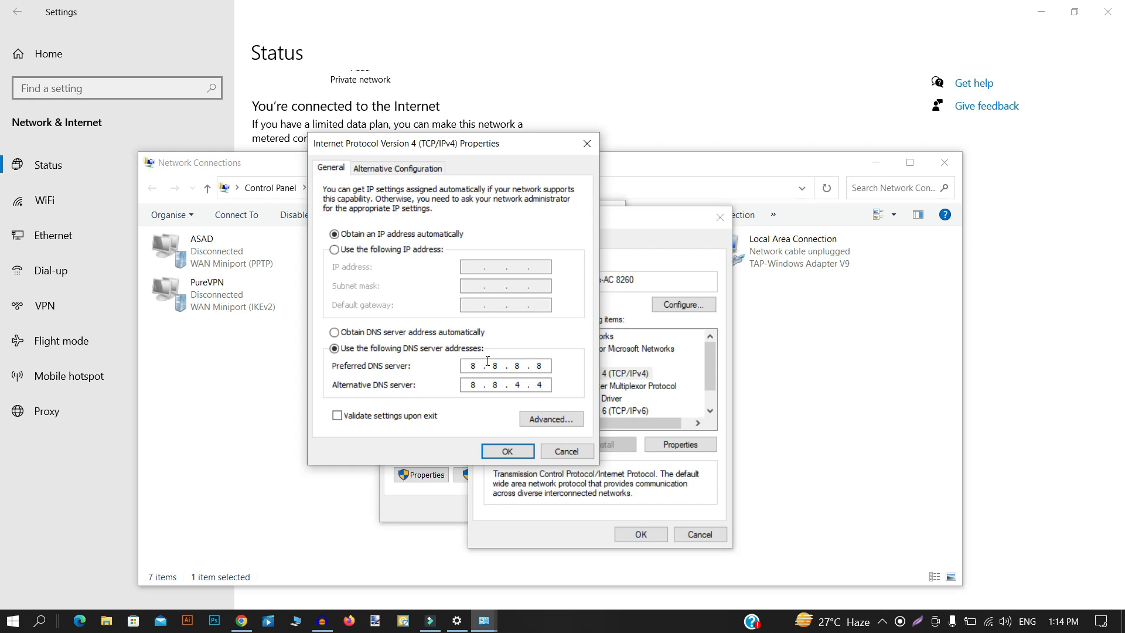
Apply the DNS settings and close the WiFi dialogs, the Network Connections window and Settings.
left_click(523, 452)
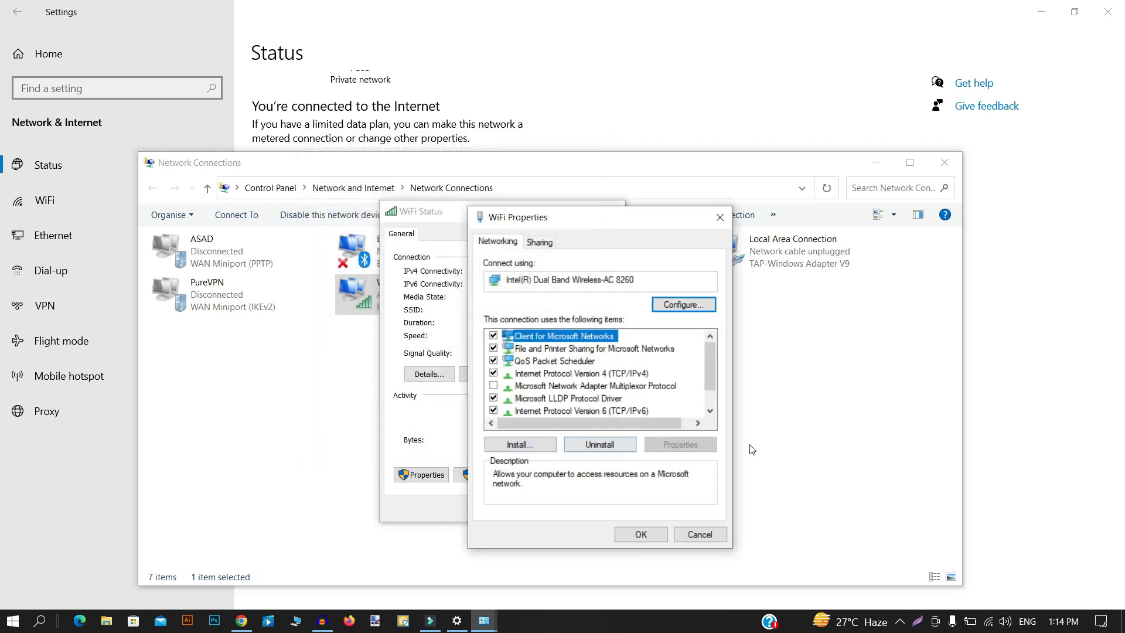
left_click(641, 535)
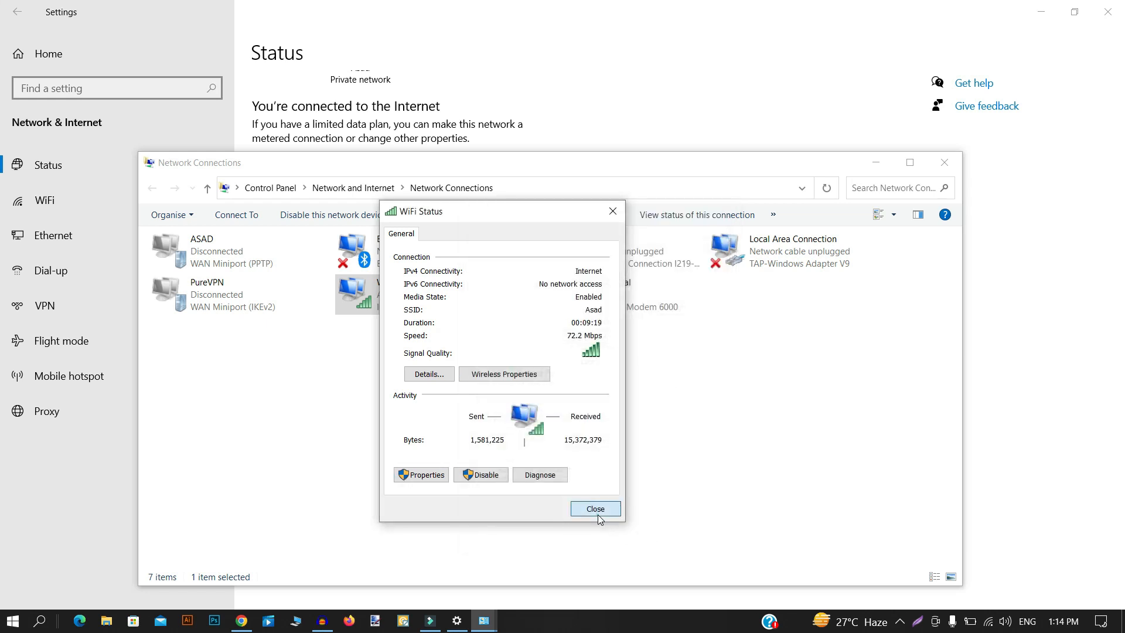
left_click(596, 509)
left_click(942, 164)
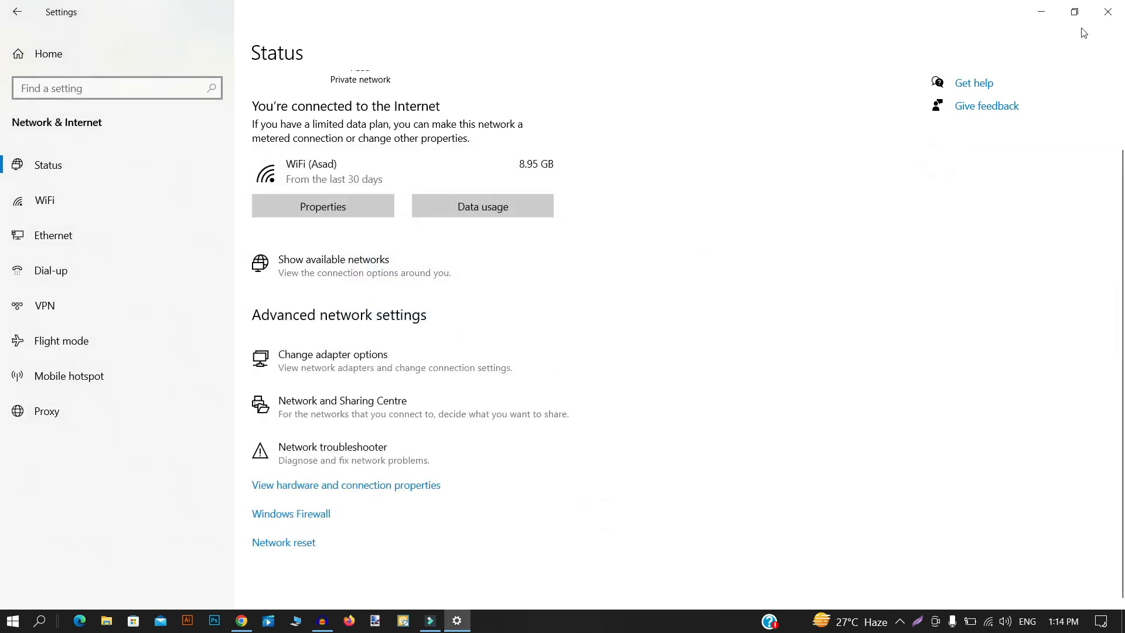
left_click(1104, 21)
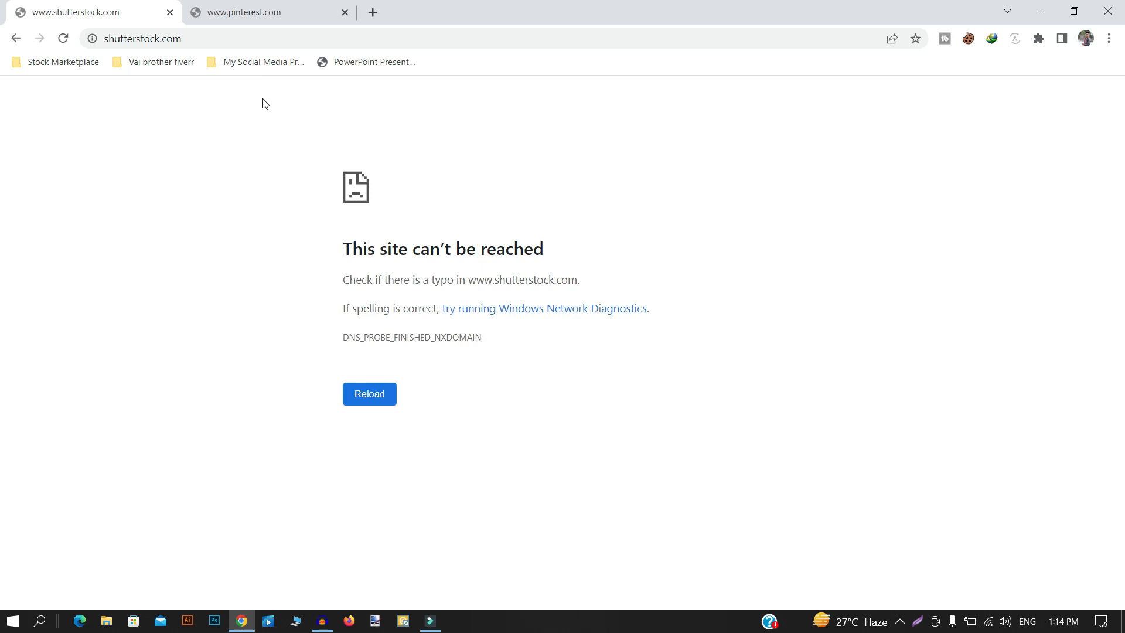
Reload the Shutterstock page and look through its home page to check that the site loads.
right_click(354, 154)
left_click(393, 196)
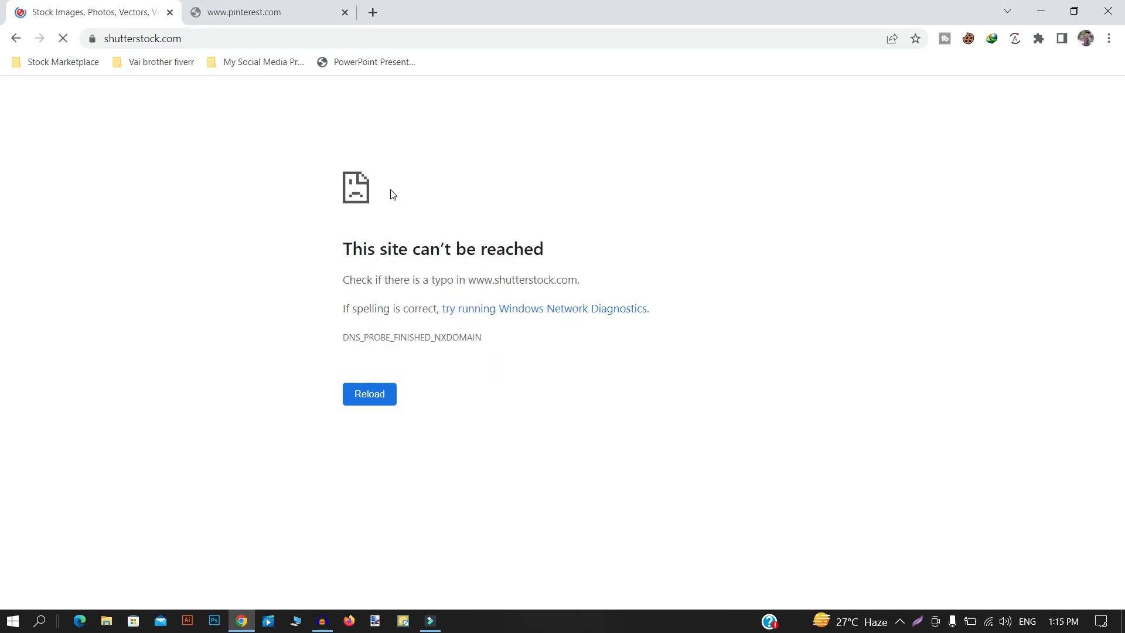
scroll(705, 324, "down", 13)
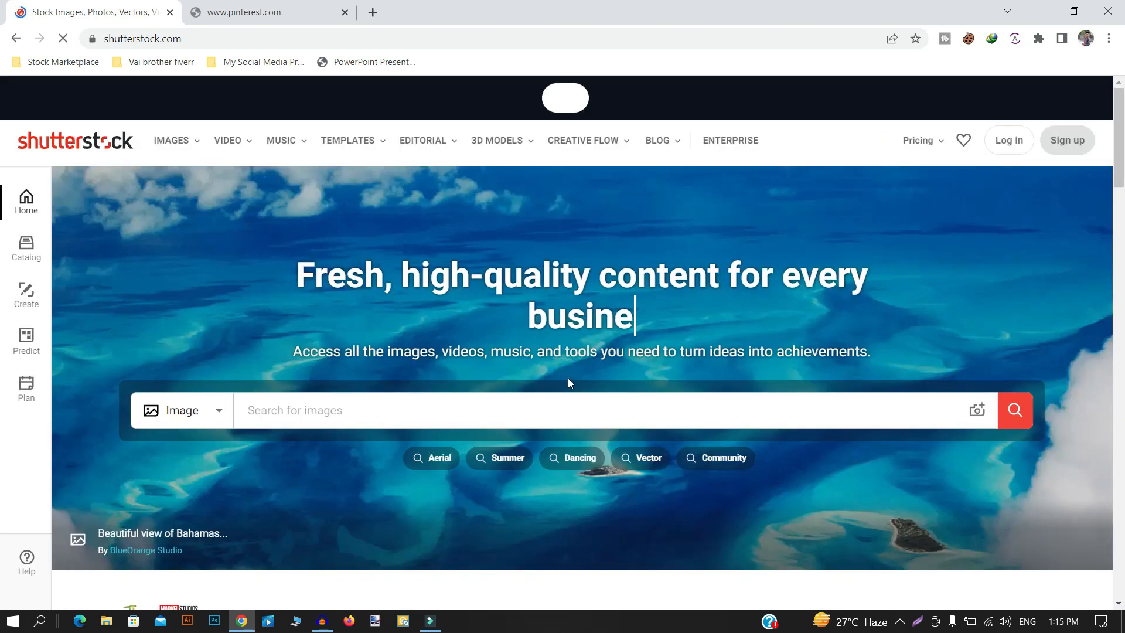
scroll(573, 387, "down", 20)
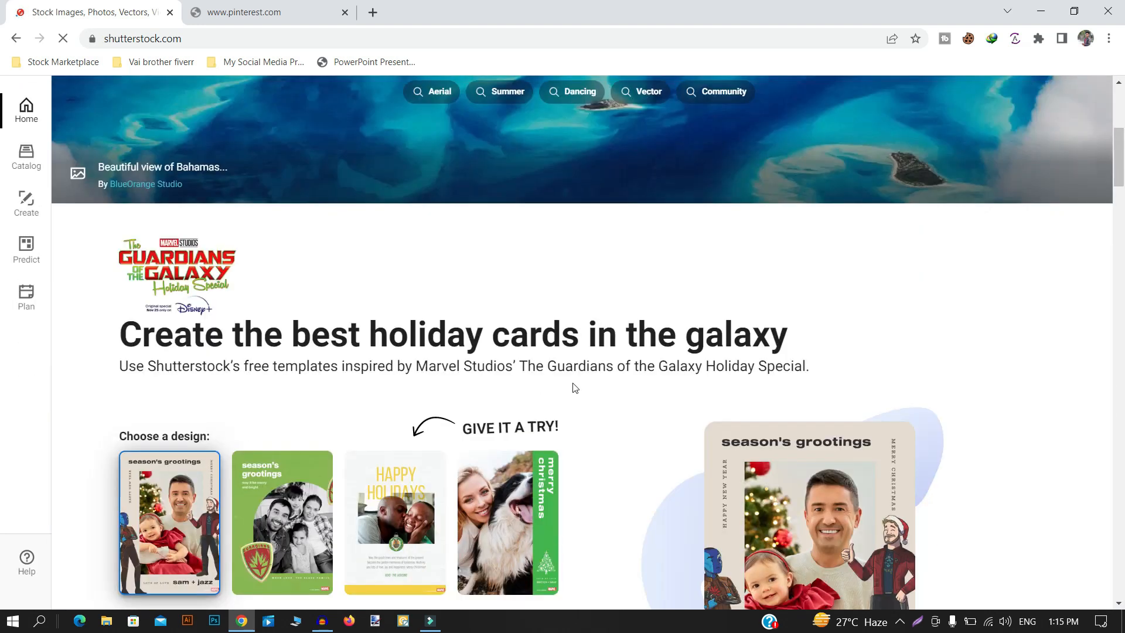
scroll(573, 388, "down", 10)
scroll(572, 390, "up", 11)
scroll(574, 392, "up", 20)
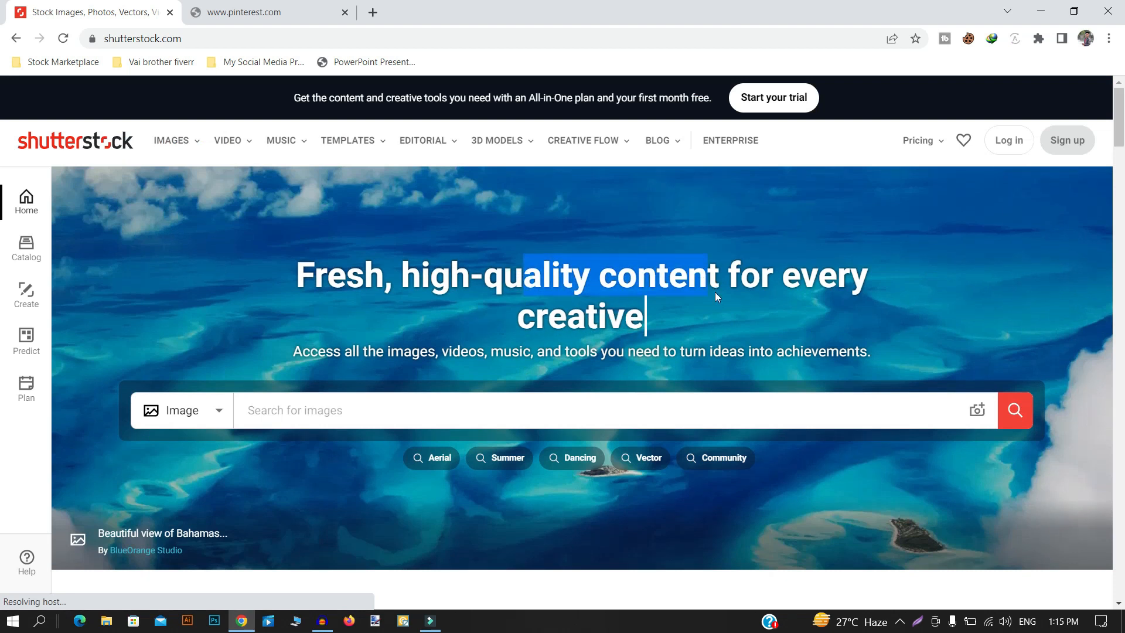
scroll(715, 292, "down", 10)
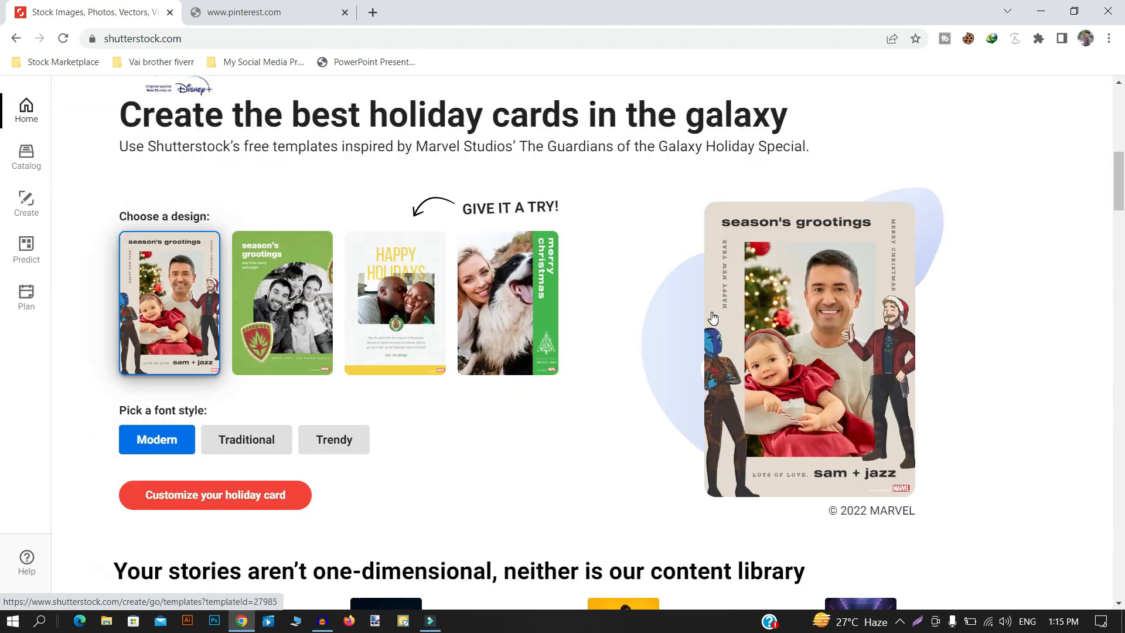
Check the loading of the Pinterest login page, then return to Shutterstock and browse further down its home page.
left_click(301, 14)
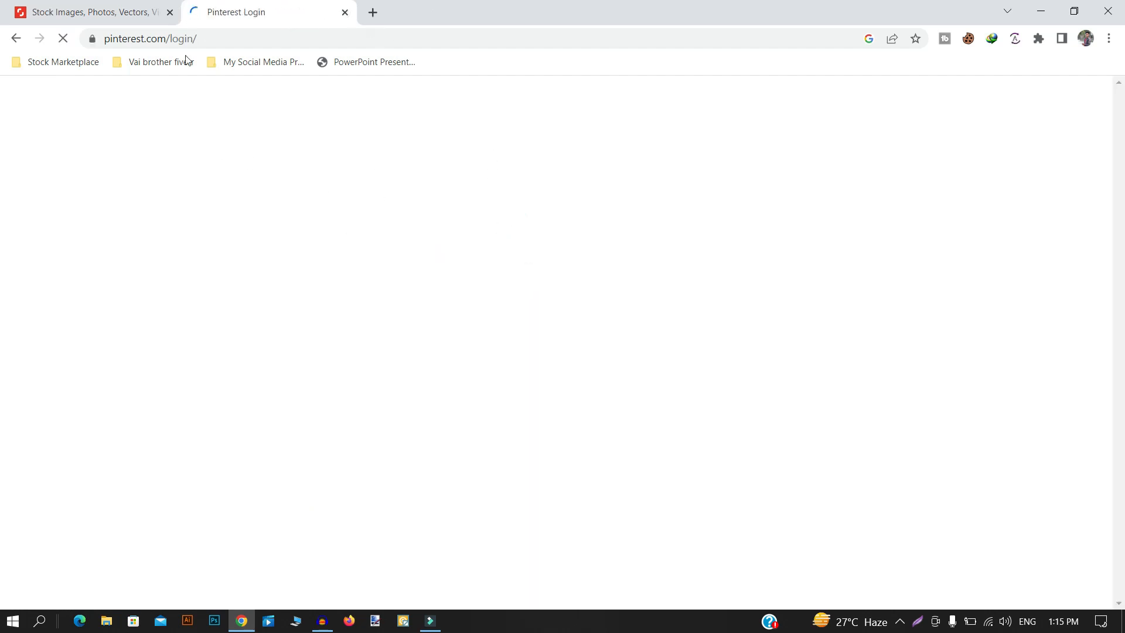
left_click(140, 13)
scroll(452, 201, "up", 10)
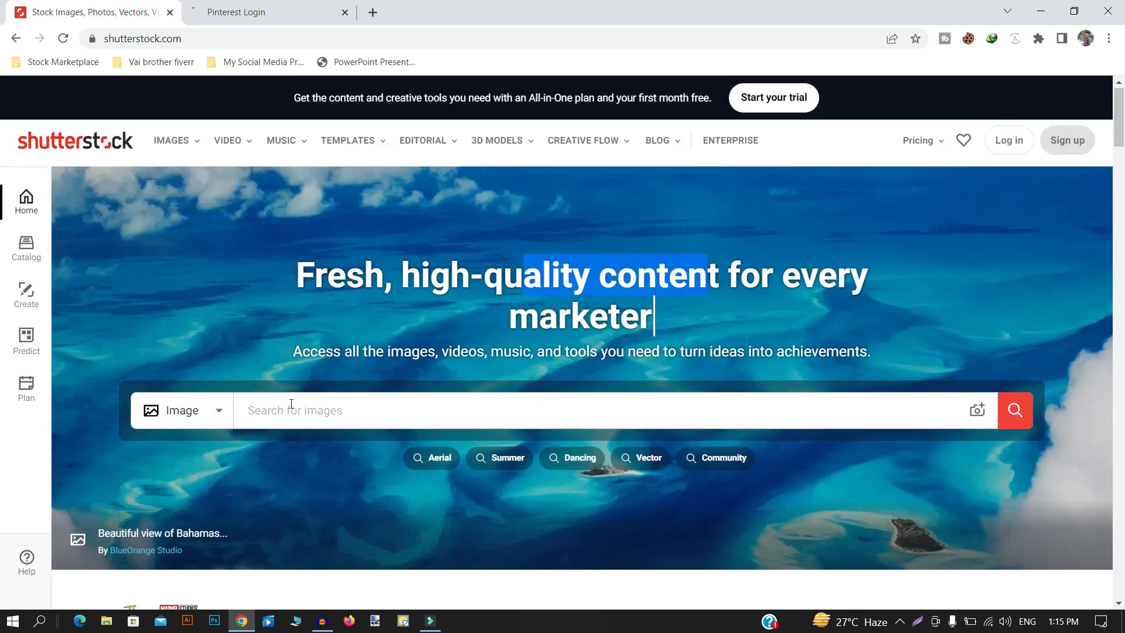
scroll(319, 405, "down", 10)
scroll(321, 405, "down", 20)
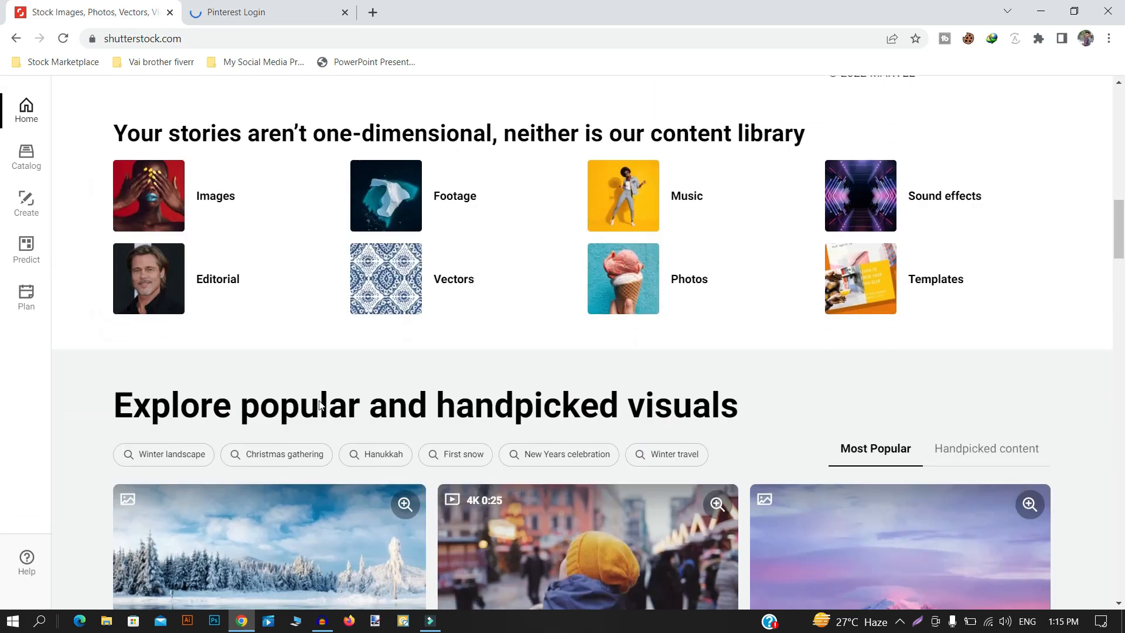
scroll(321, 405, "down", 10)
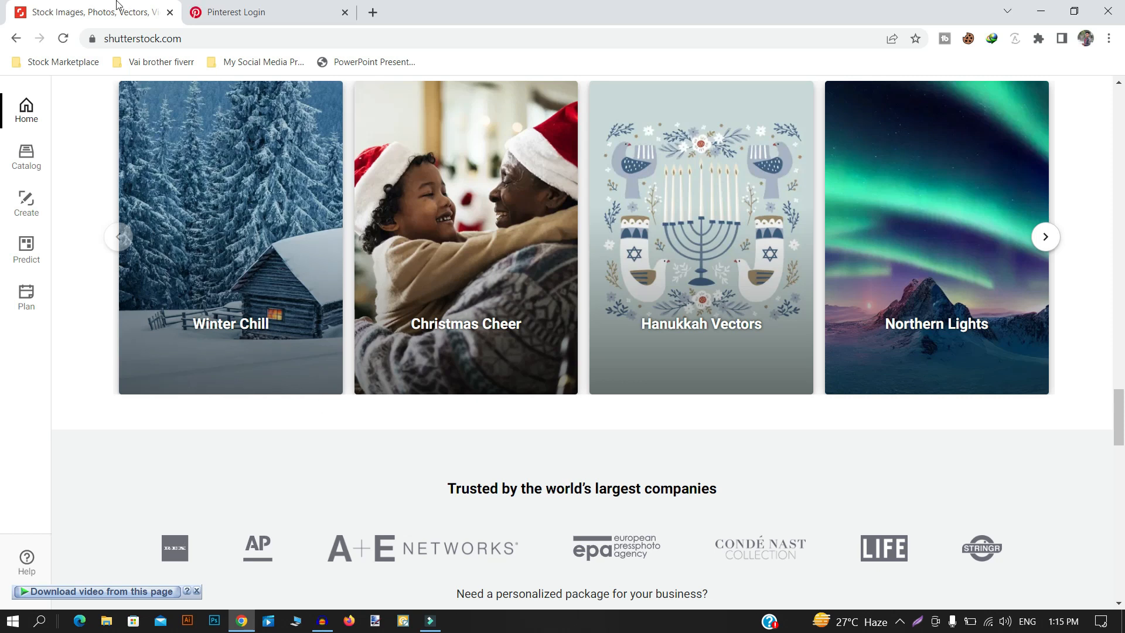
View the Pinterest login page once more, go back to the start of the Shutterstock home page and minimize the browser.
left_click(211, 8)
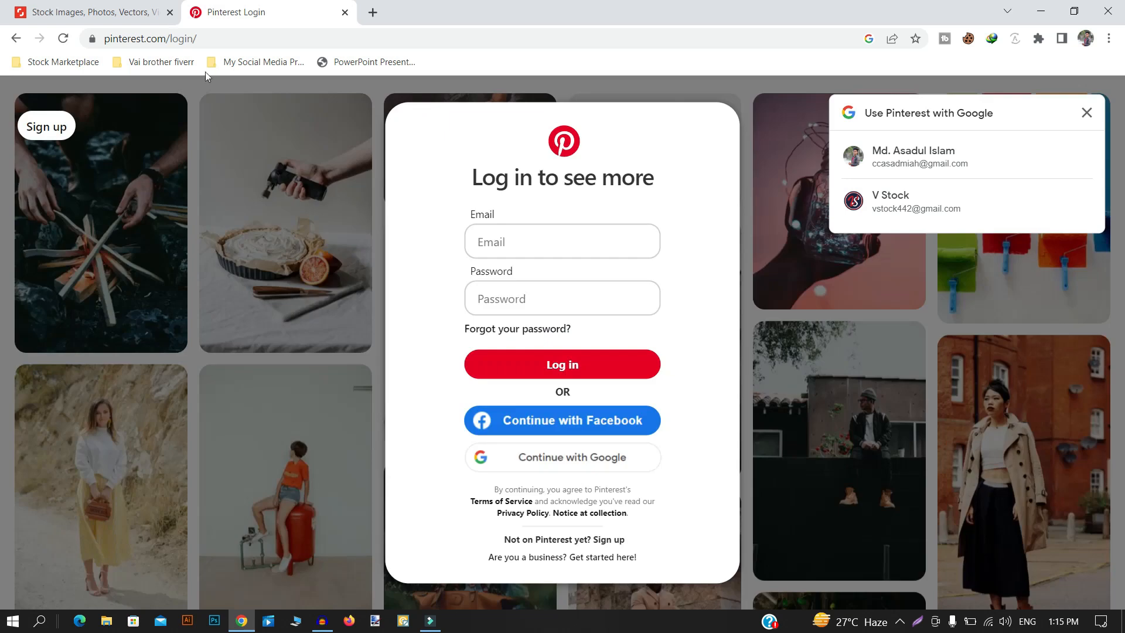
left_click(106, 9)
scroll(311, 308, "up", 8)
scroll(311, 308, "up", 15)
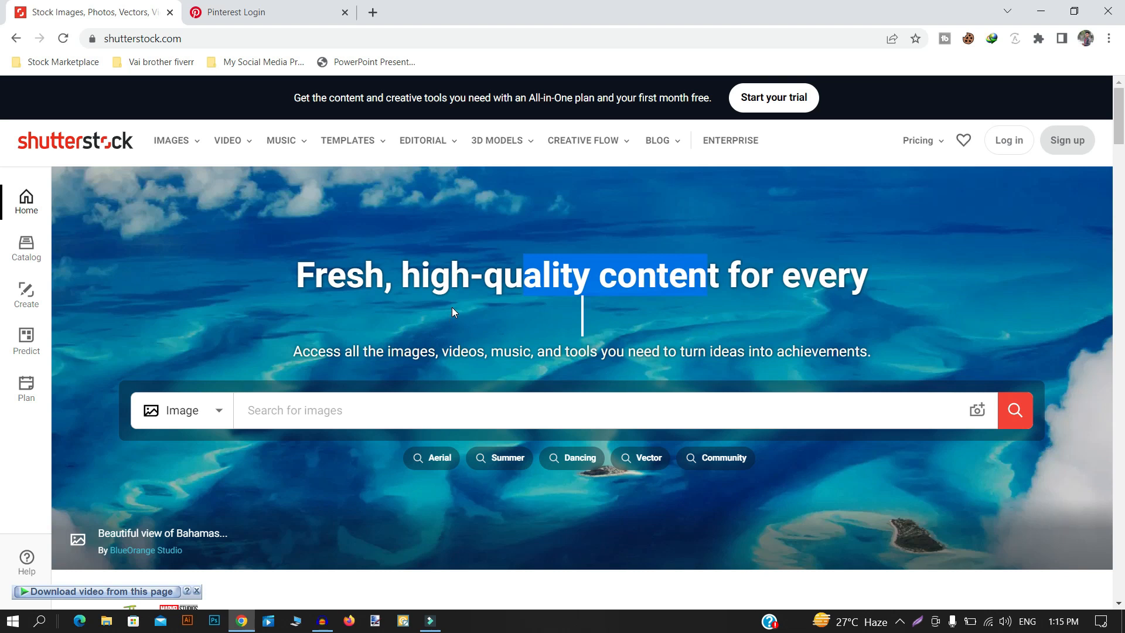
left_click(1039, 8)
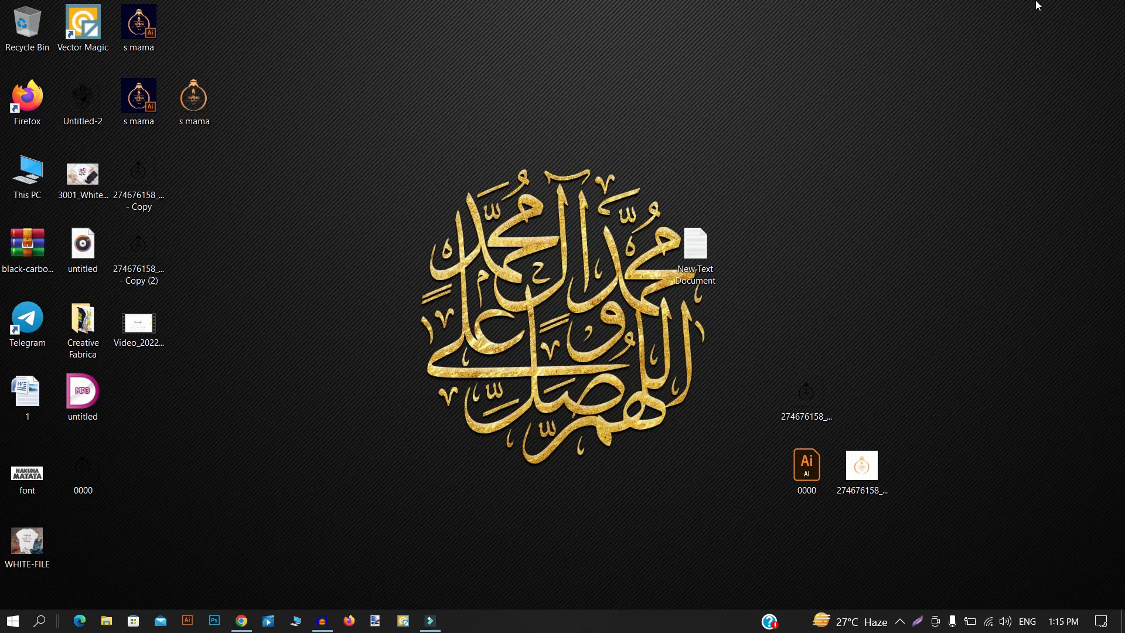